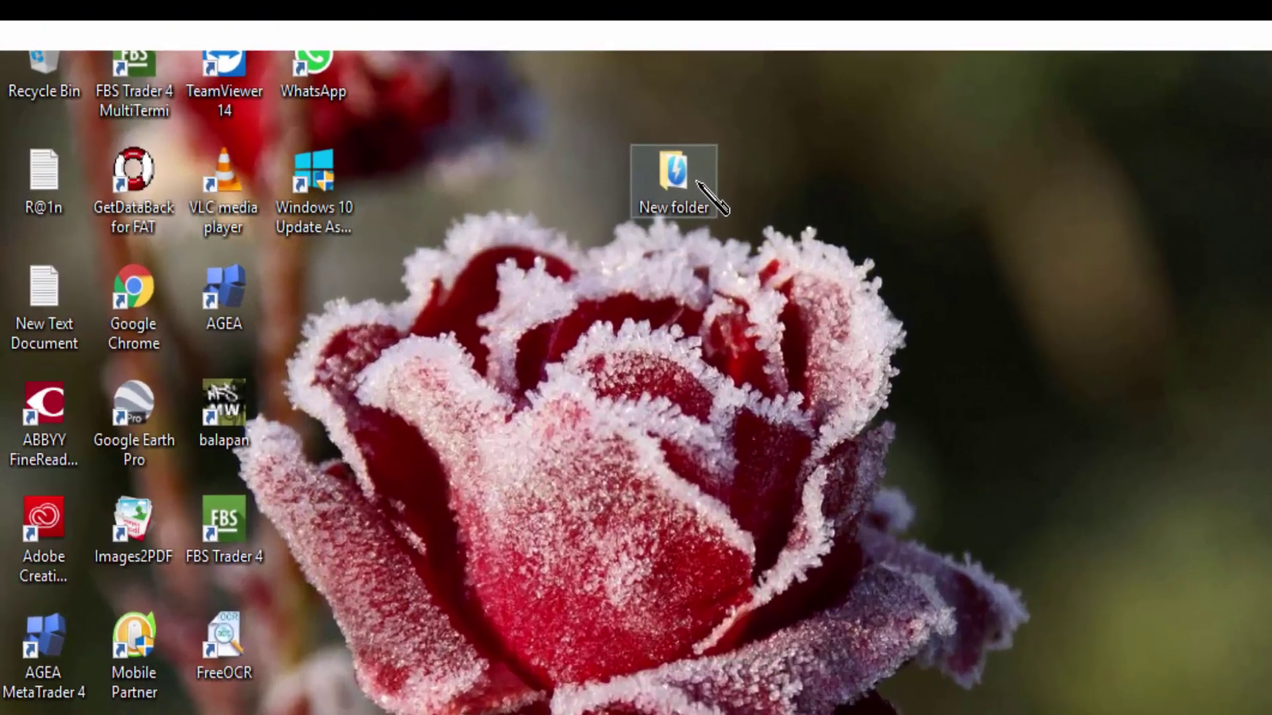
Open New folder on the desktop to view the Windows 10 ISO file, and switch to Rufus.
double_click(540, 131)
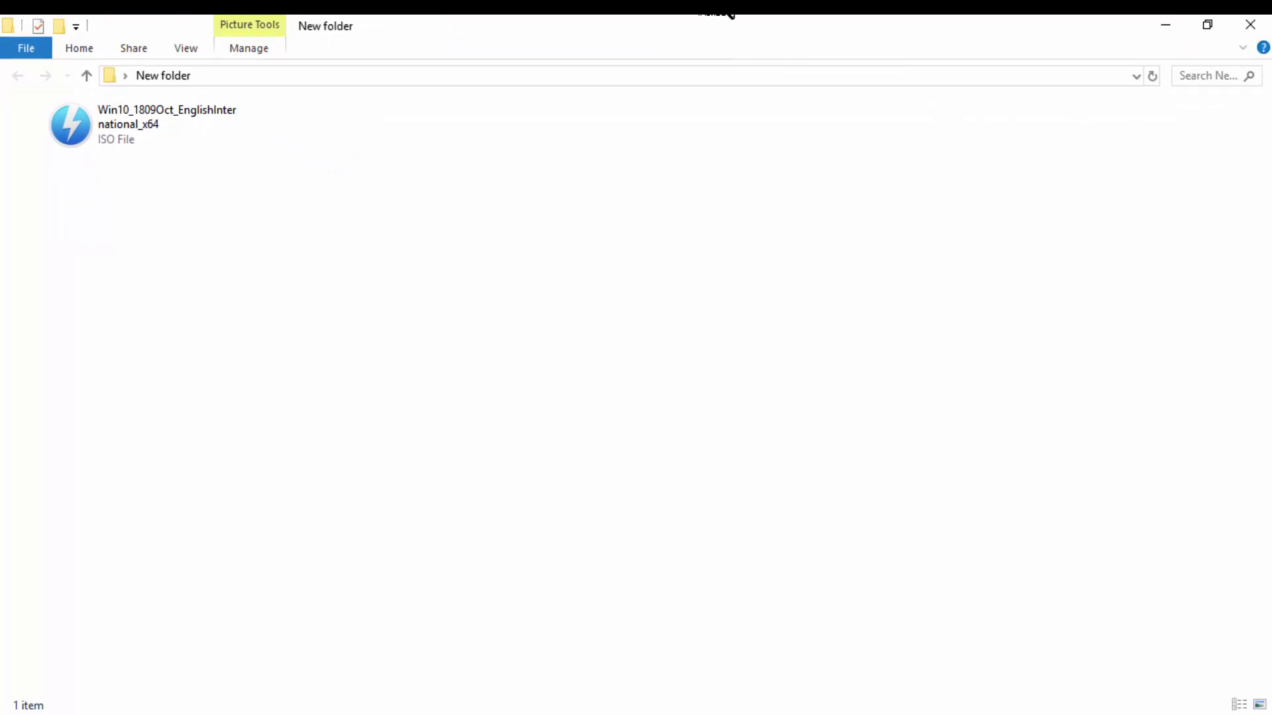
click(732, 14)
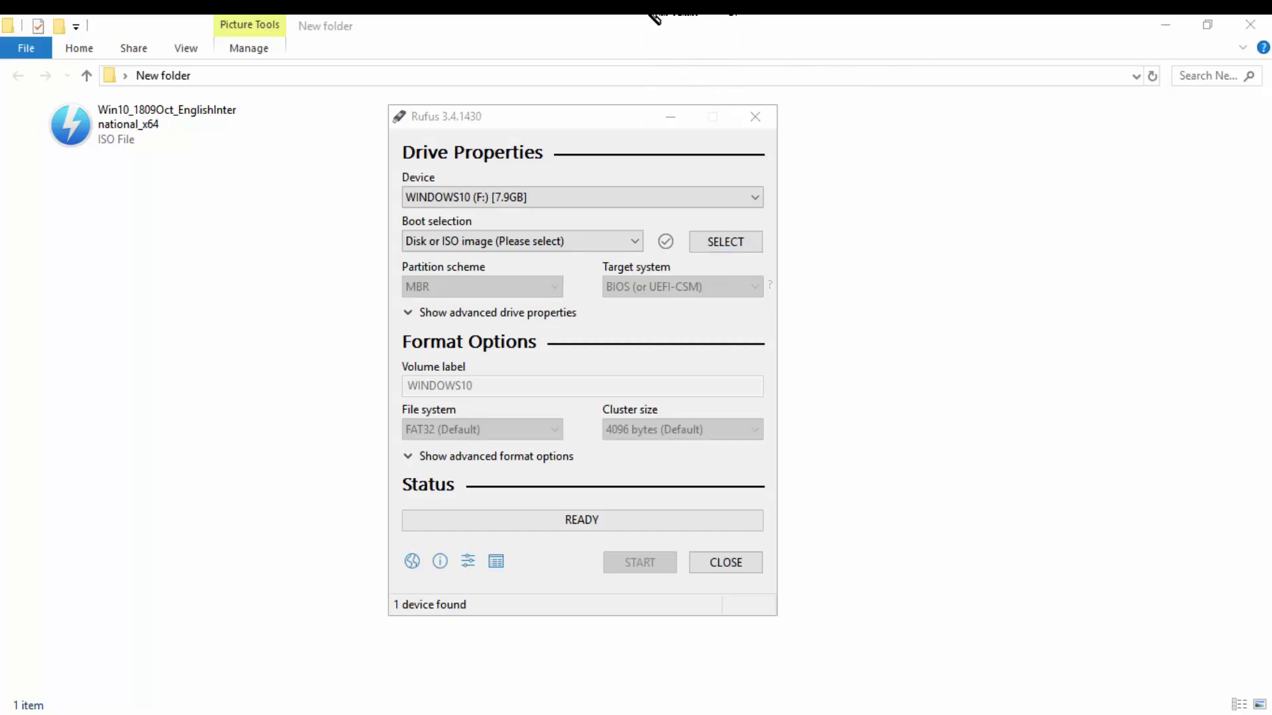
Switch to Chrome and review the Rufus website down to its Download section.
mouse_move(702, 15)
click(702, 86)
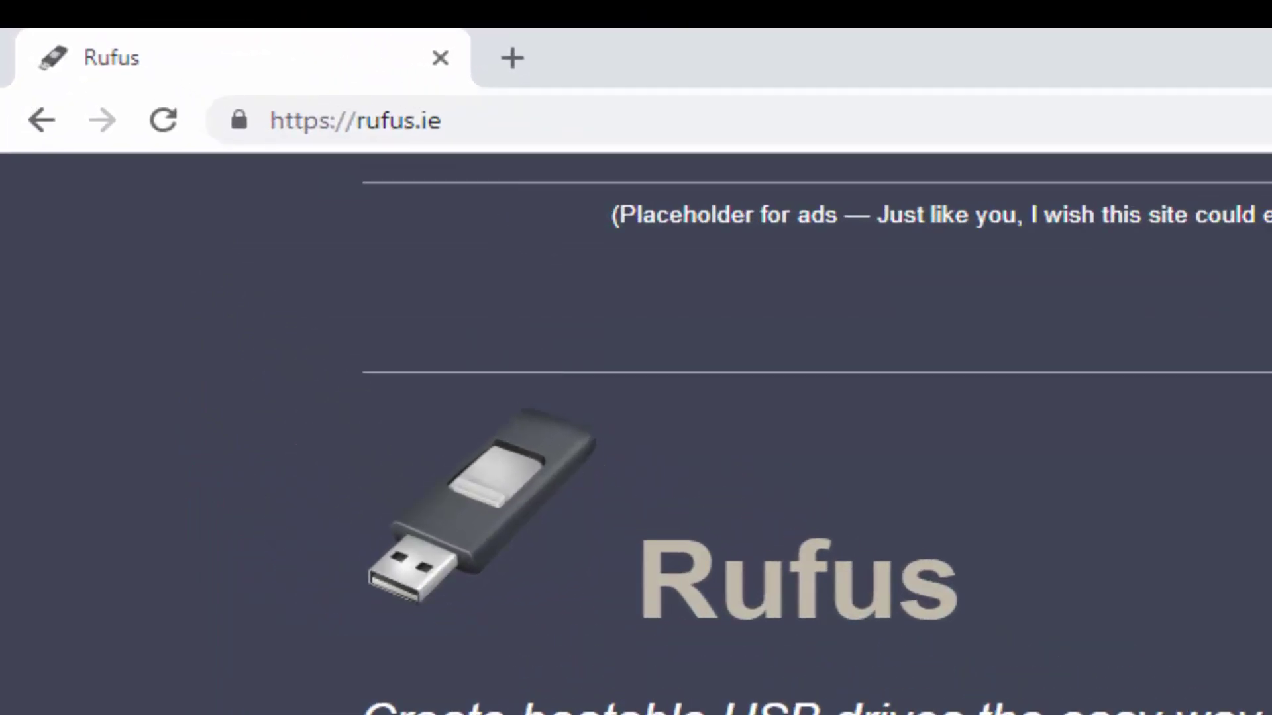
scroll(605, 275, down, 3)
scroll(605, 275, up, 3)
scroll(424, 441, down, 2)
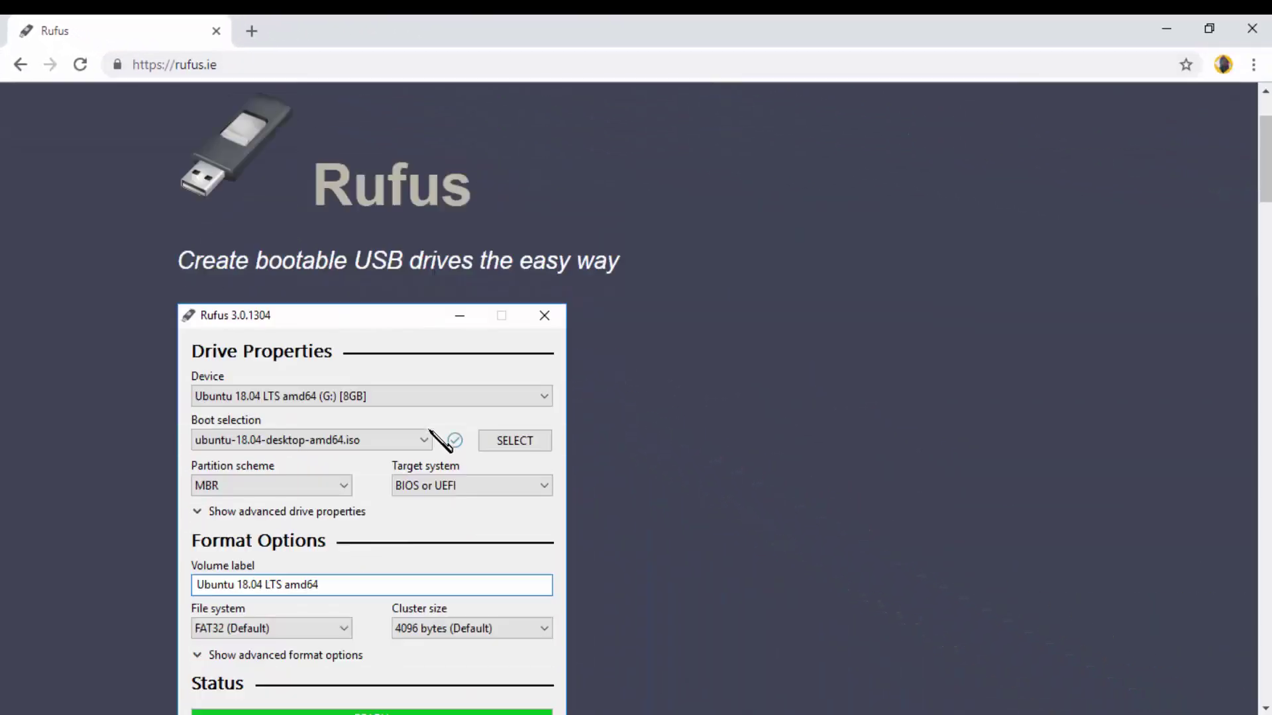
scroll(431, 433, down, 10)
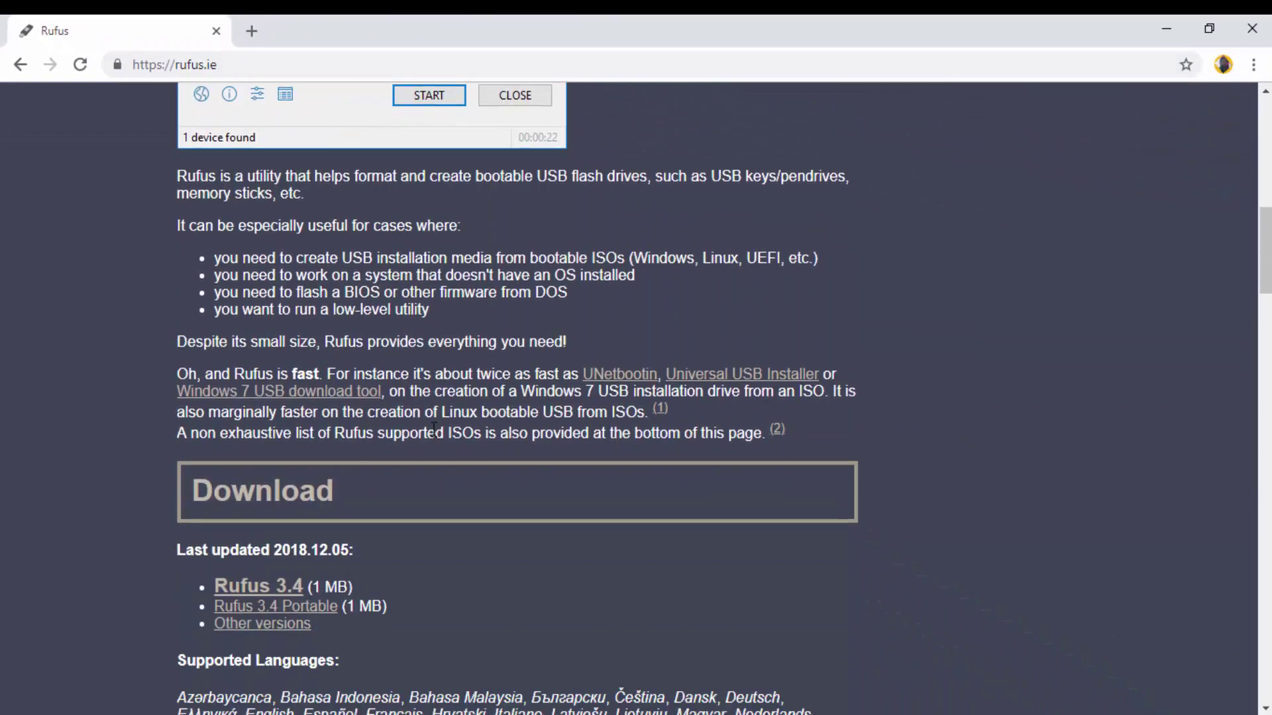
scroll(434, 429, down, 2)
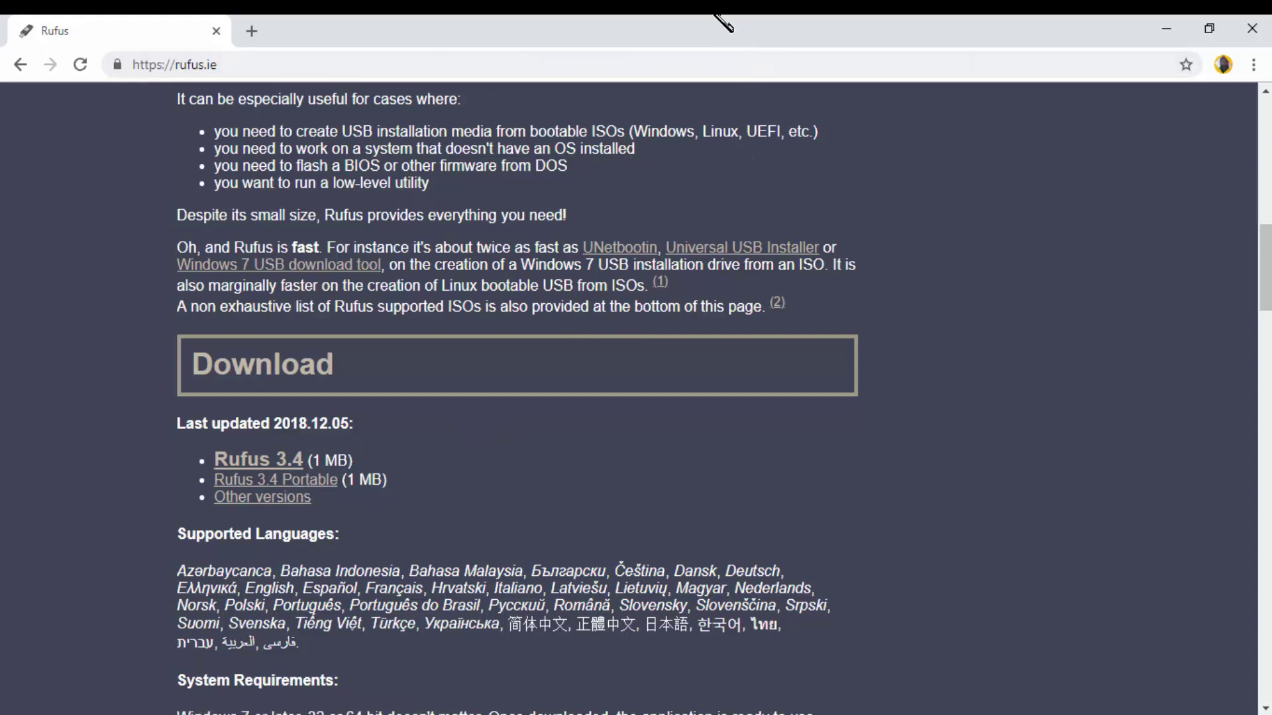
Switch back to Rufus and check the available choices for the device and the boot selection.
mouse_move(718, 17)
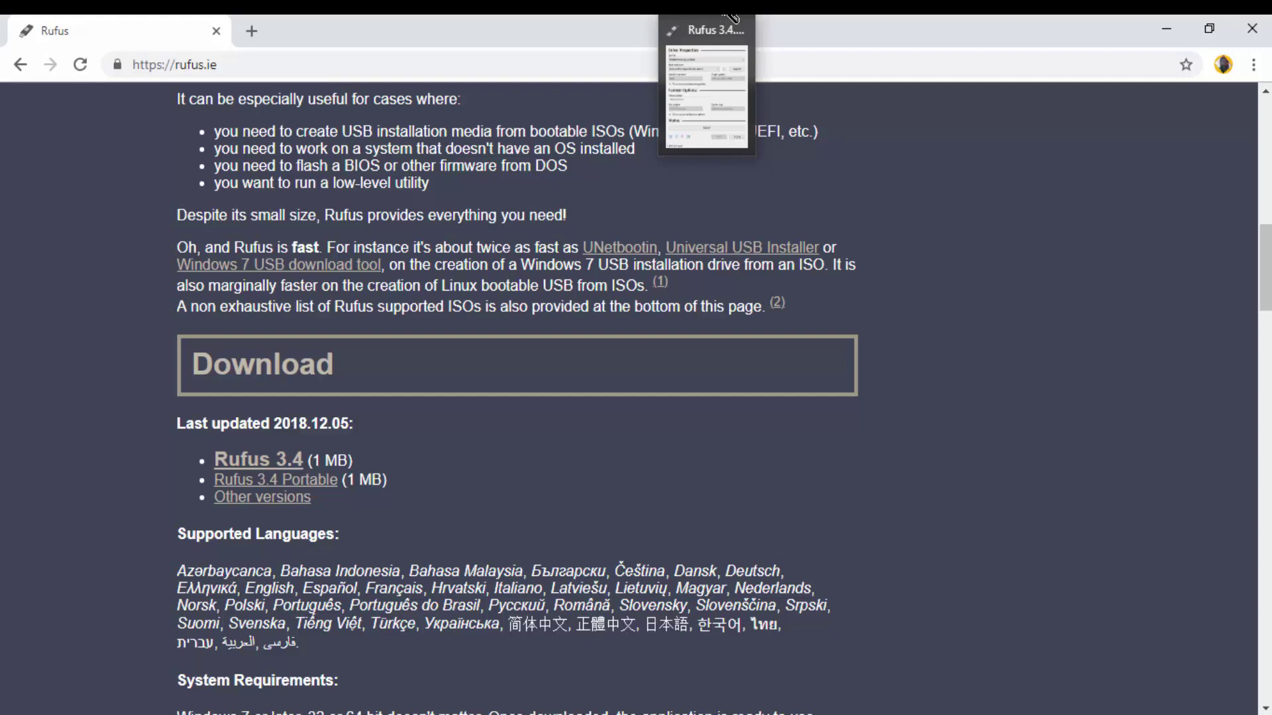
click(706, 93)
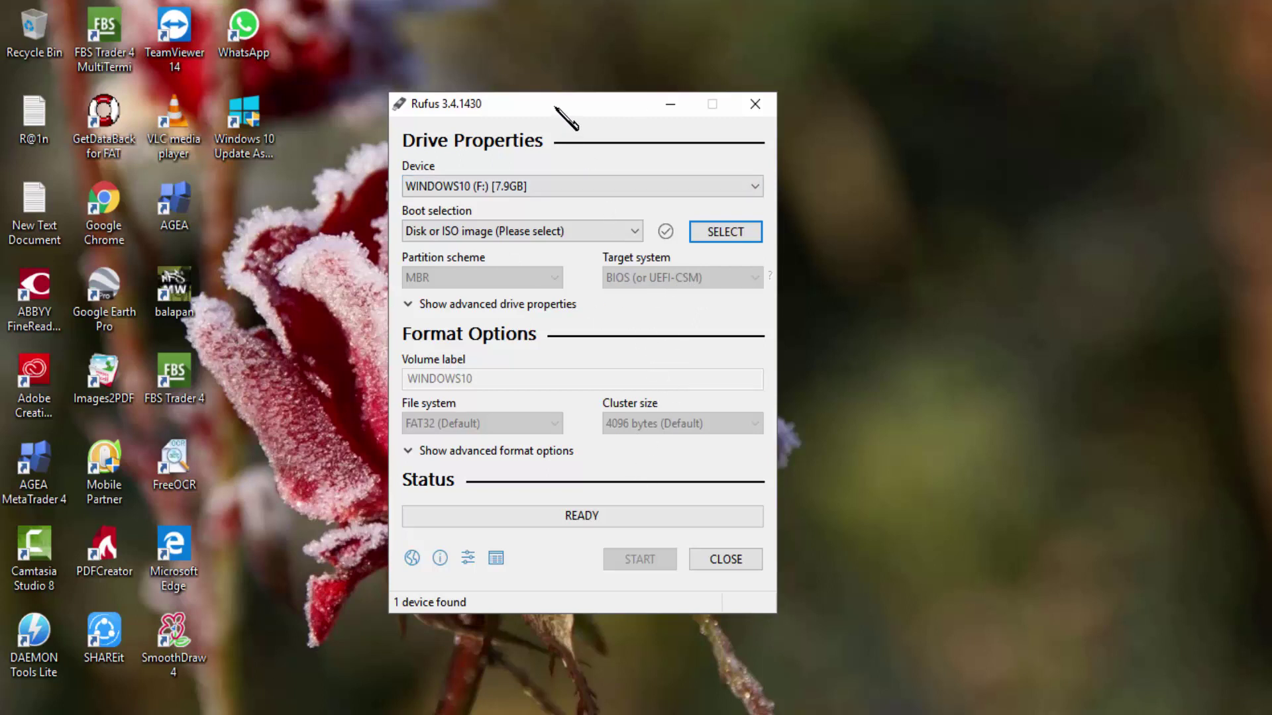
click(608, 188)
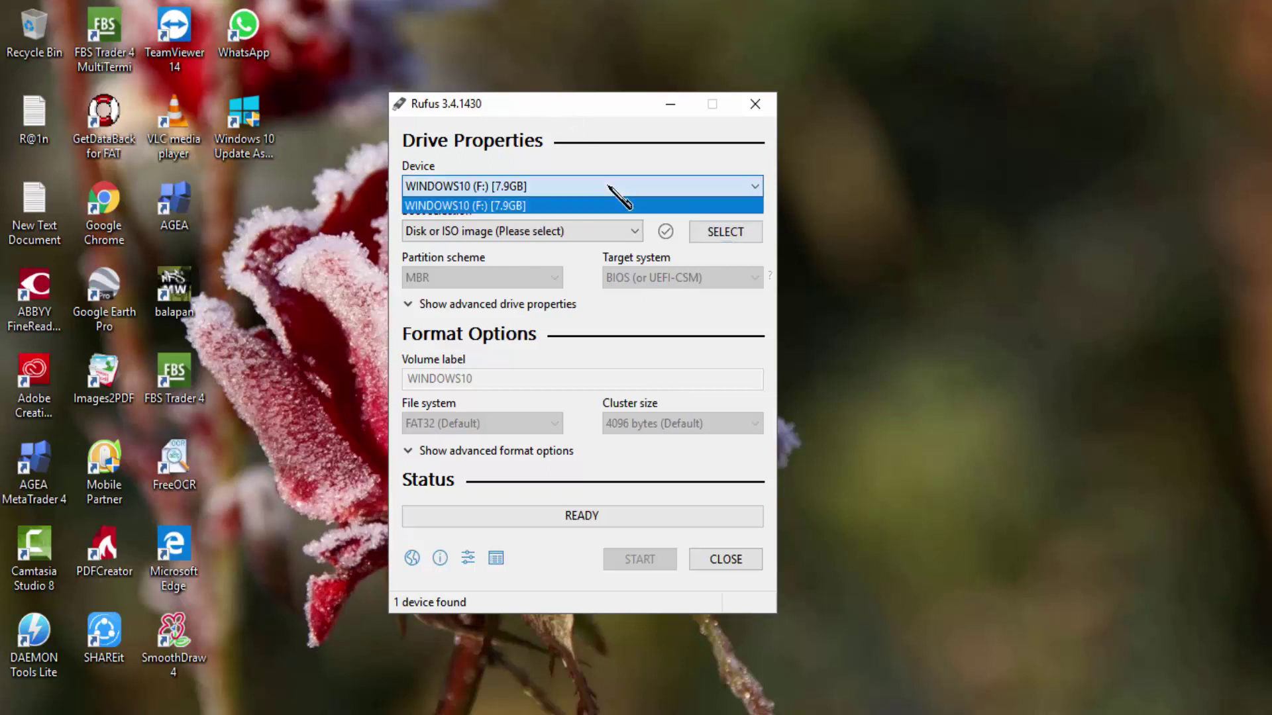
click(608, 186)
click(633, 234)
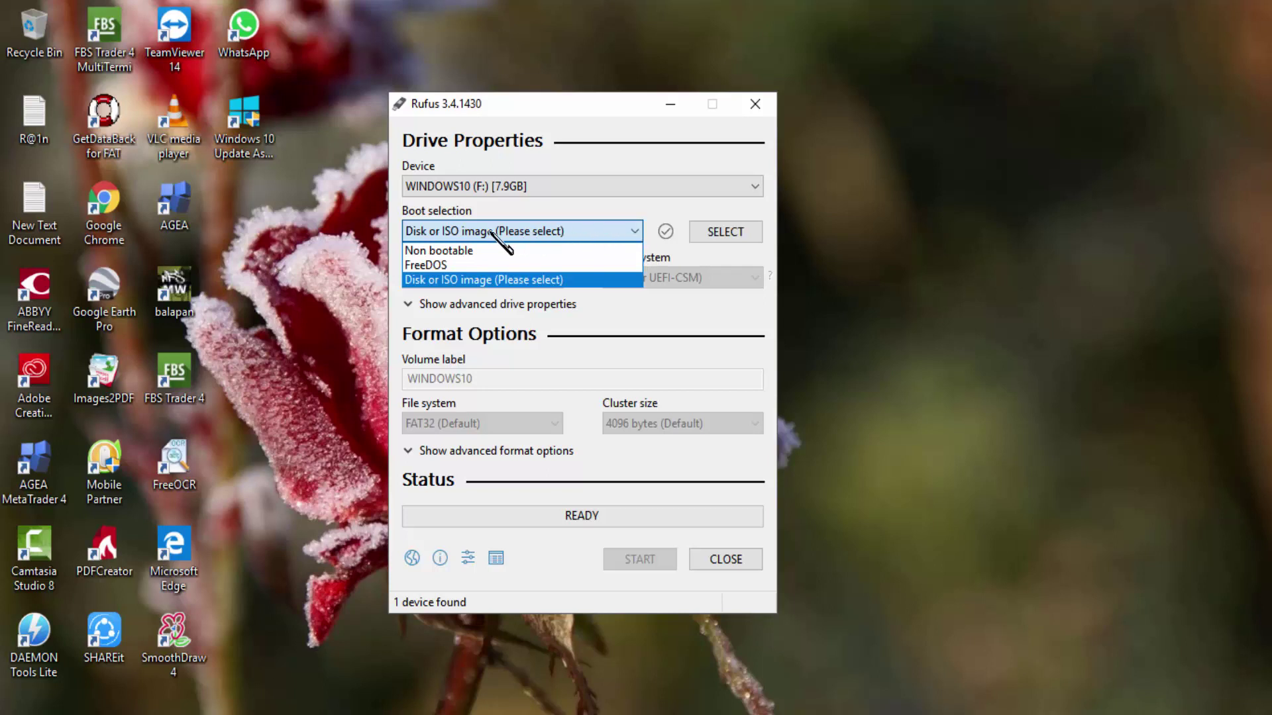
click(625, 237)
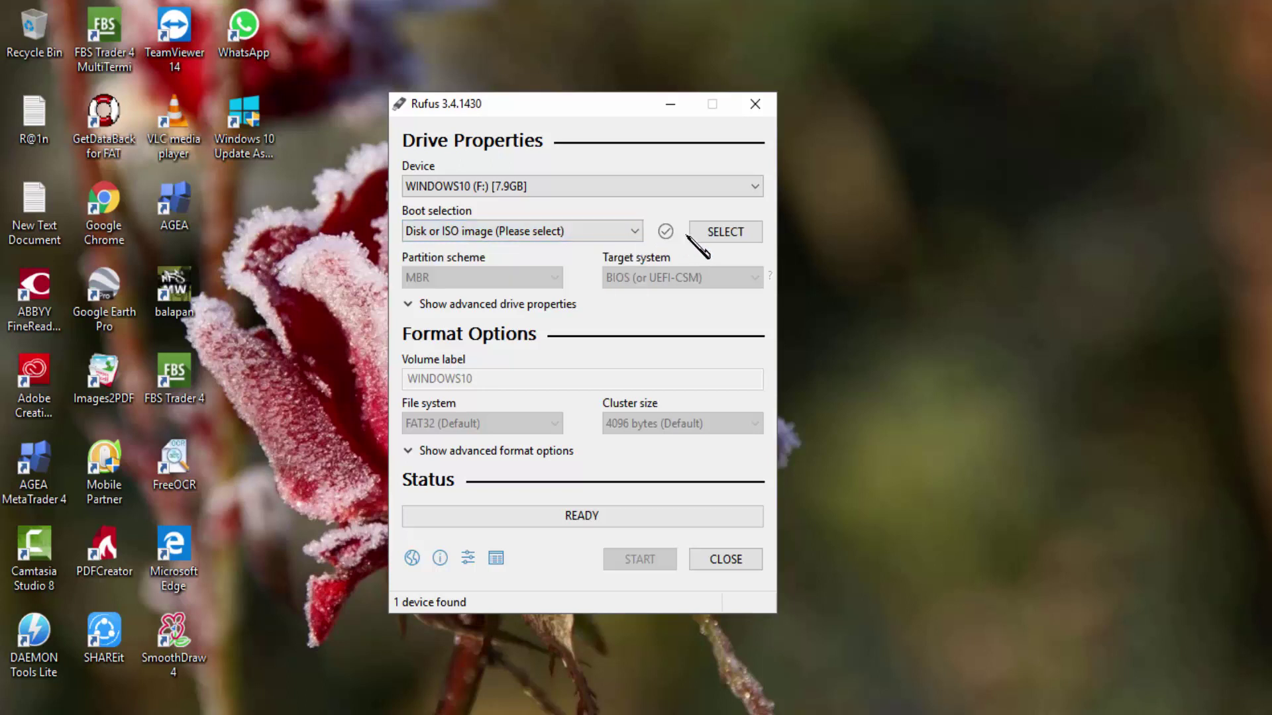
Start choosing a boot image and browse to the KUMPULAN APLIKASI folder on Local Disk (D:).
click(713, 236)
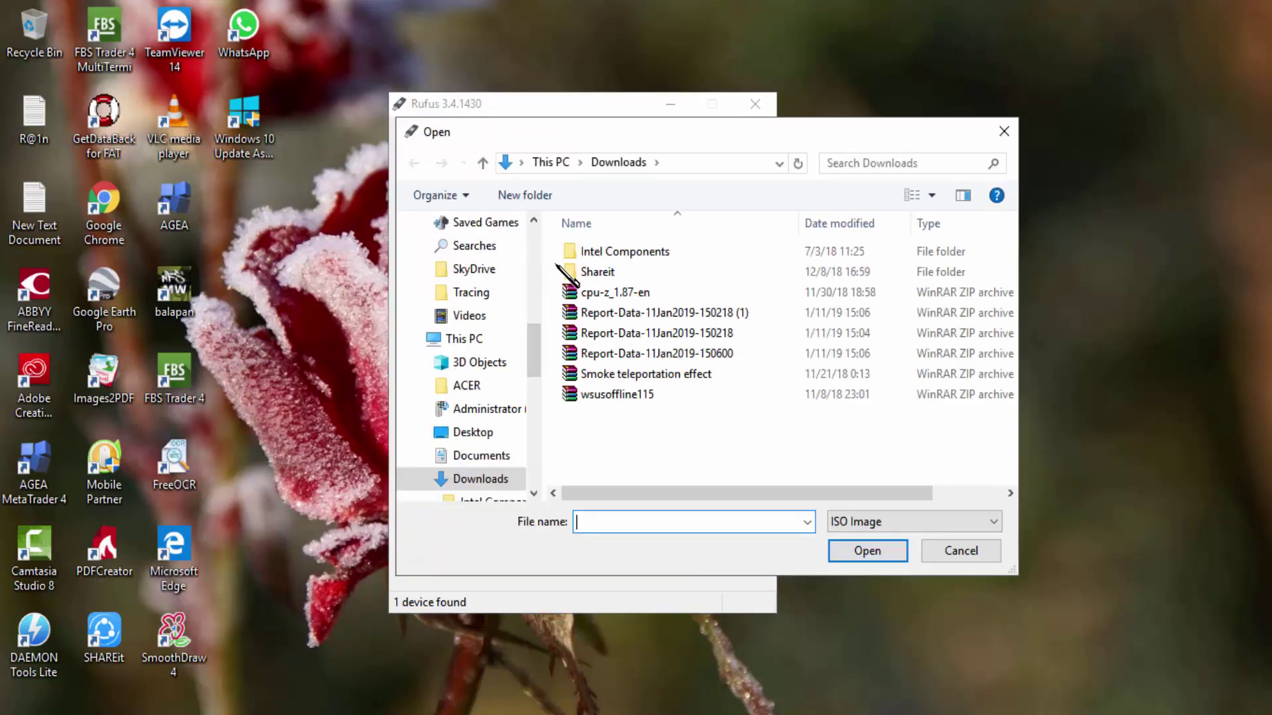
click(539, 163)
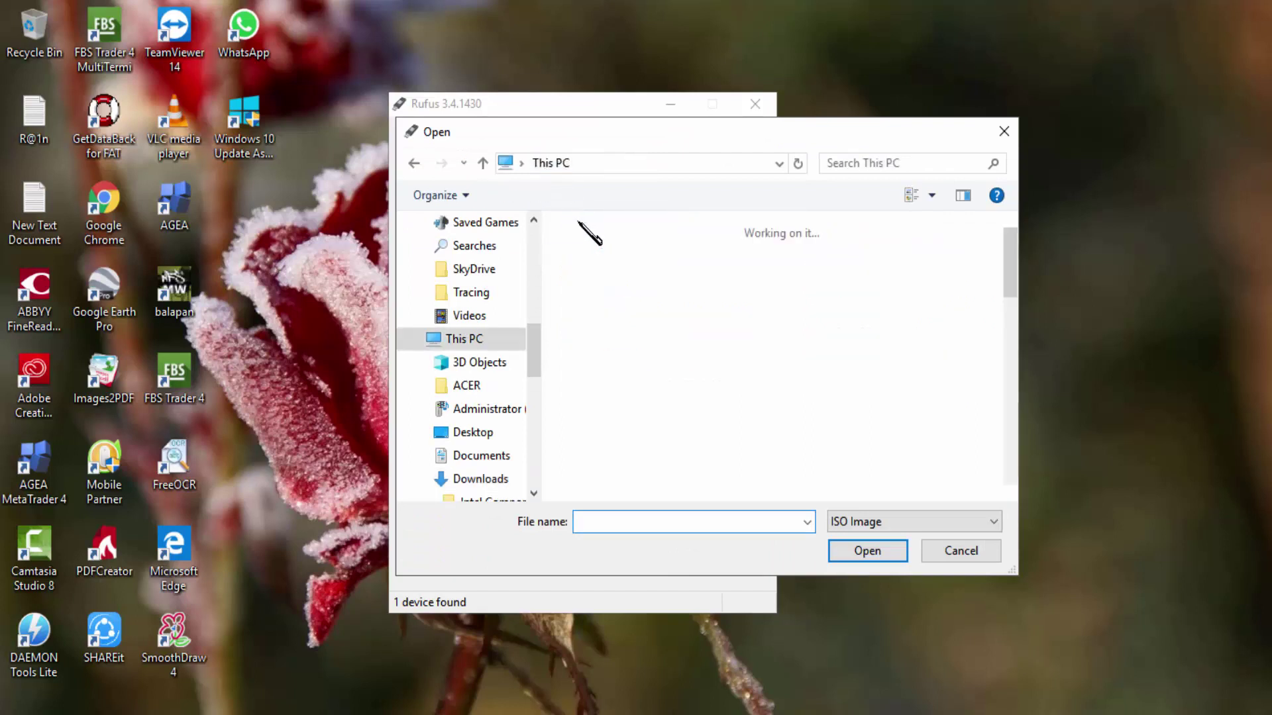
drag(529, 350, 529, 294)
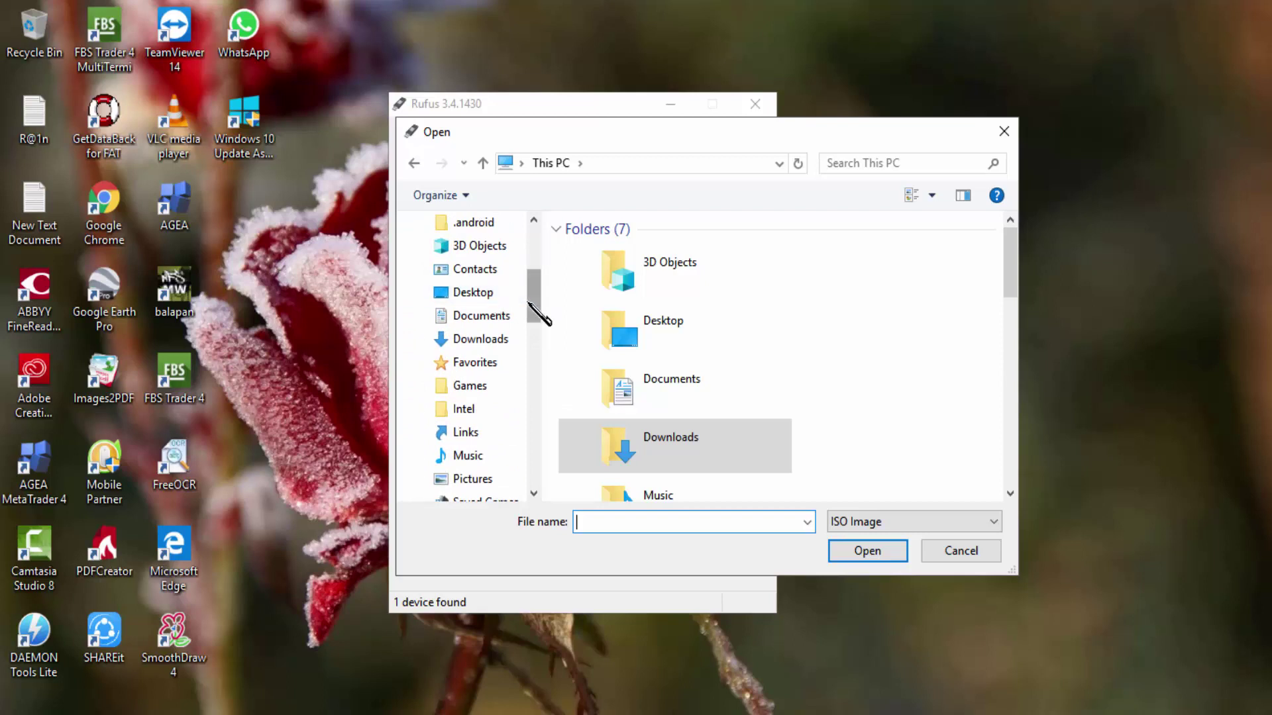
drag(530, 305, 530, 439)
click(504, 408)
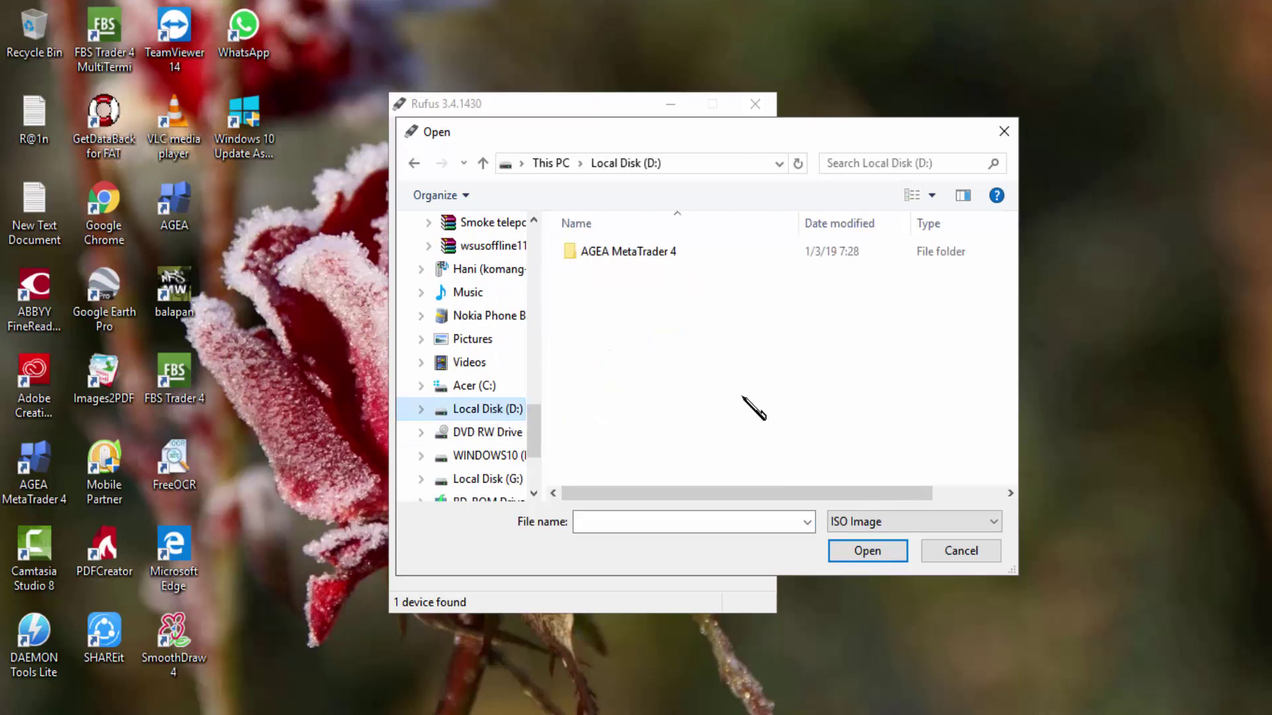
scroll(732, 428, down, 4)
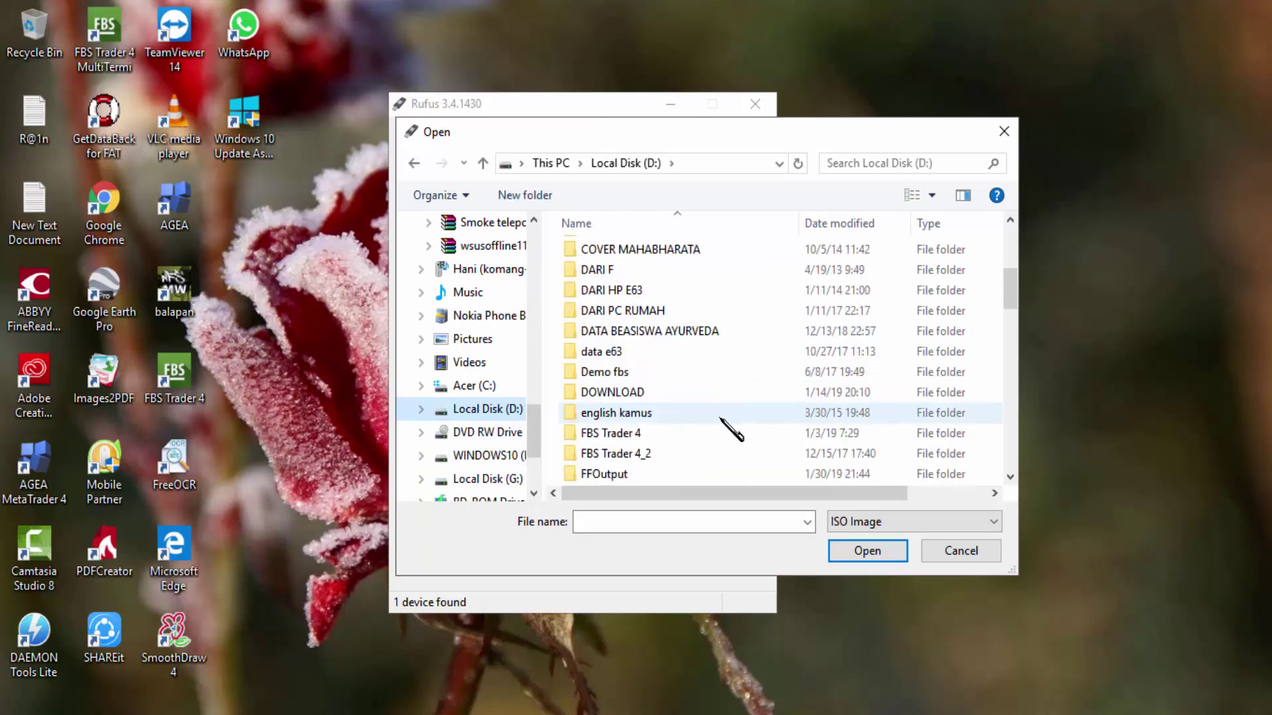
scroll(733, 429, down, 6)
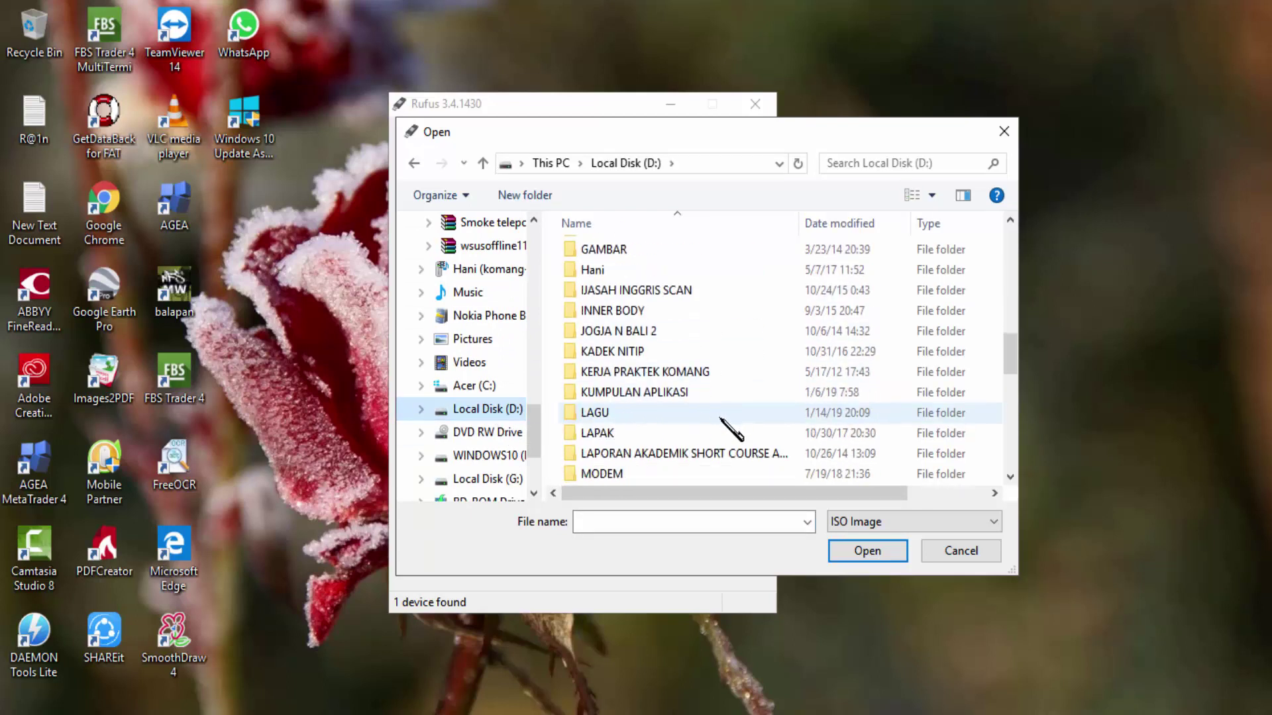
double_click(673, 396)
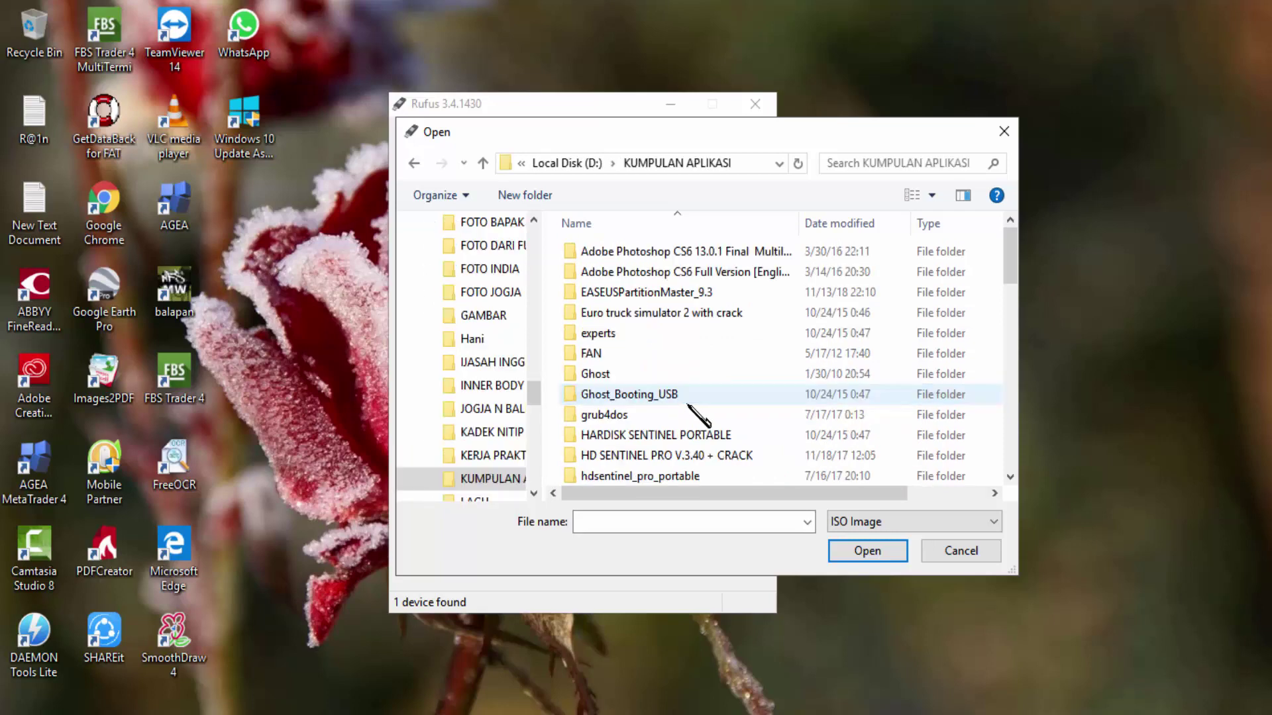
Load the Win10_1809Oct_EnglishInternational_x64 ISO file as the boot image.
scroll(701, 418, down, 9)
scroll(704, 419, up, 1)
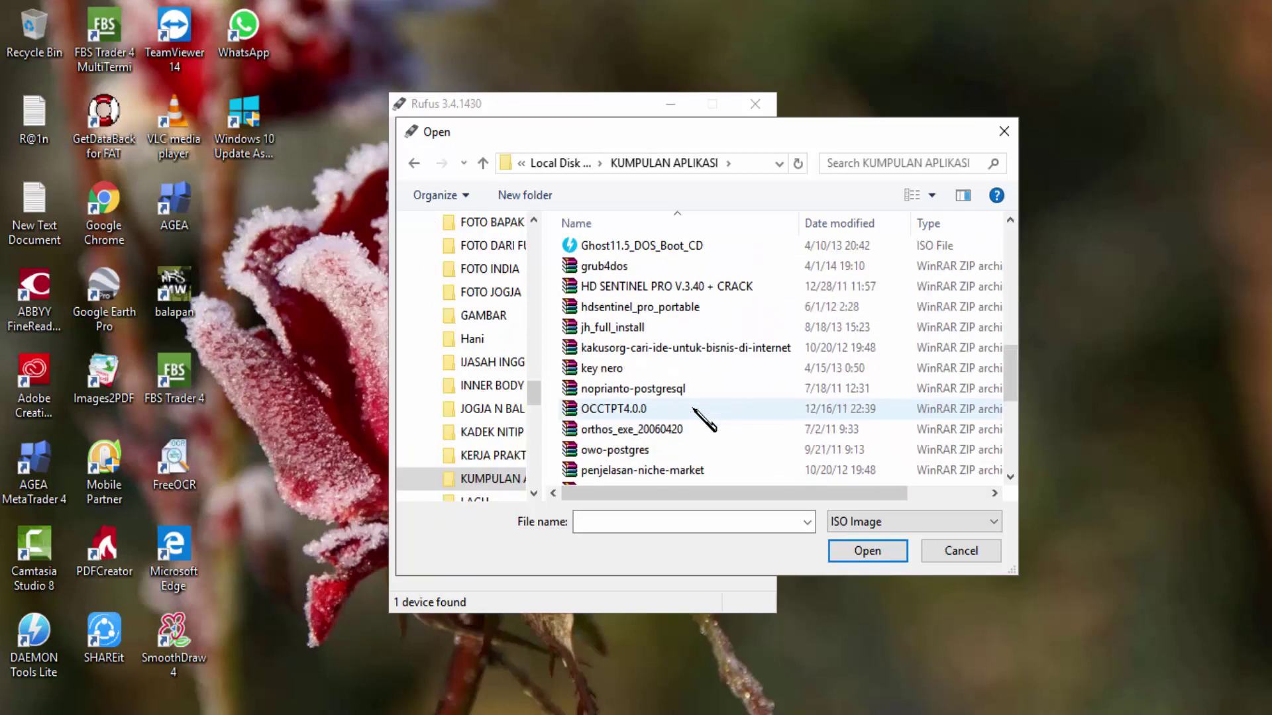
scroll(696, 414, down, 5)
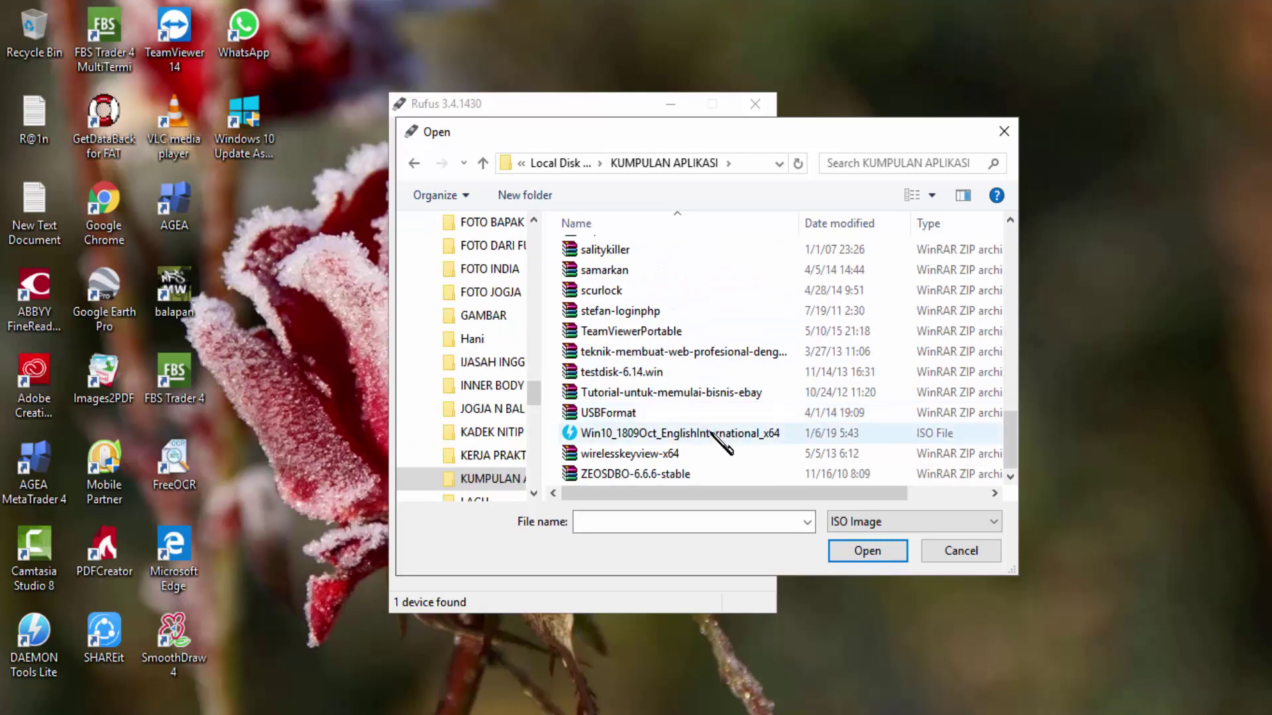
click(713, 432)
click(881, 552)
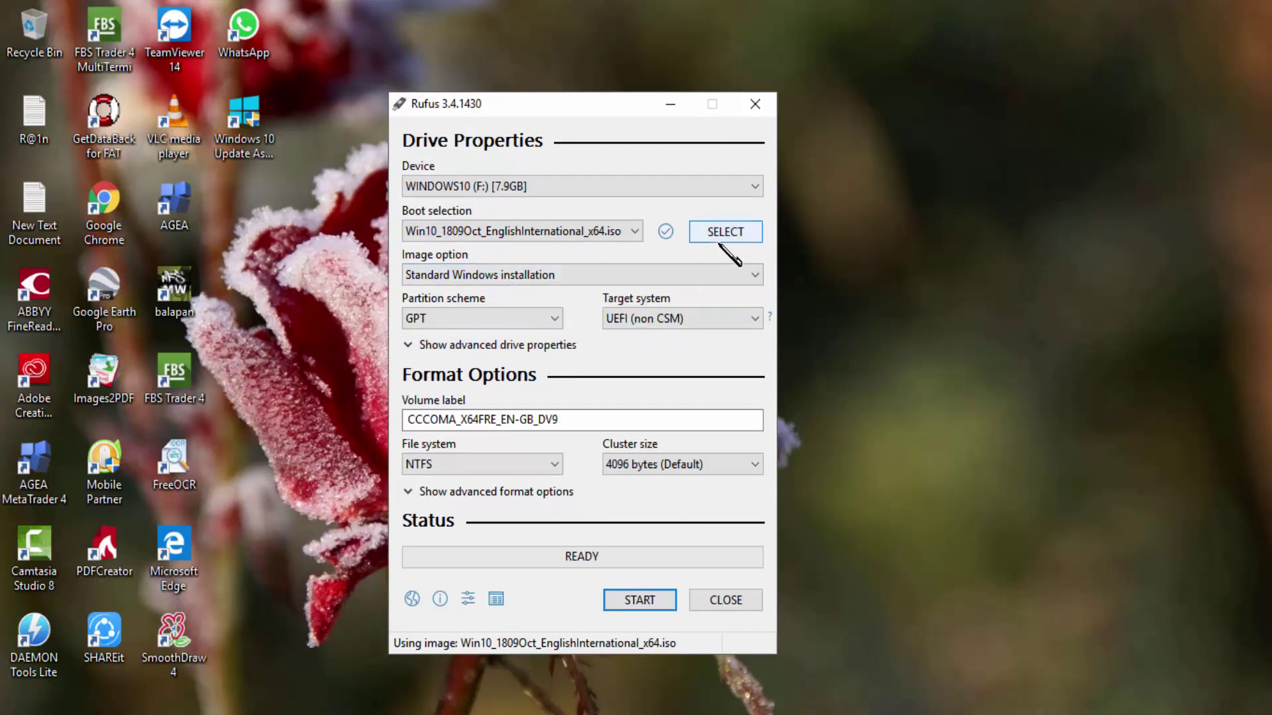
Review the partition scheme choices and set the partition scheme to MBR.
click(554, 318)
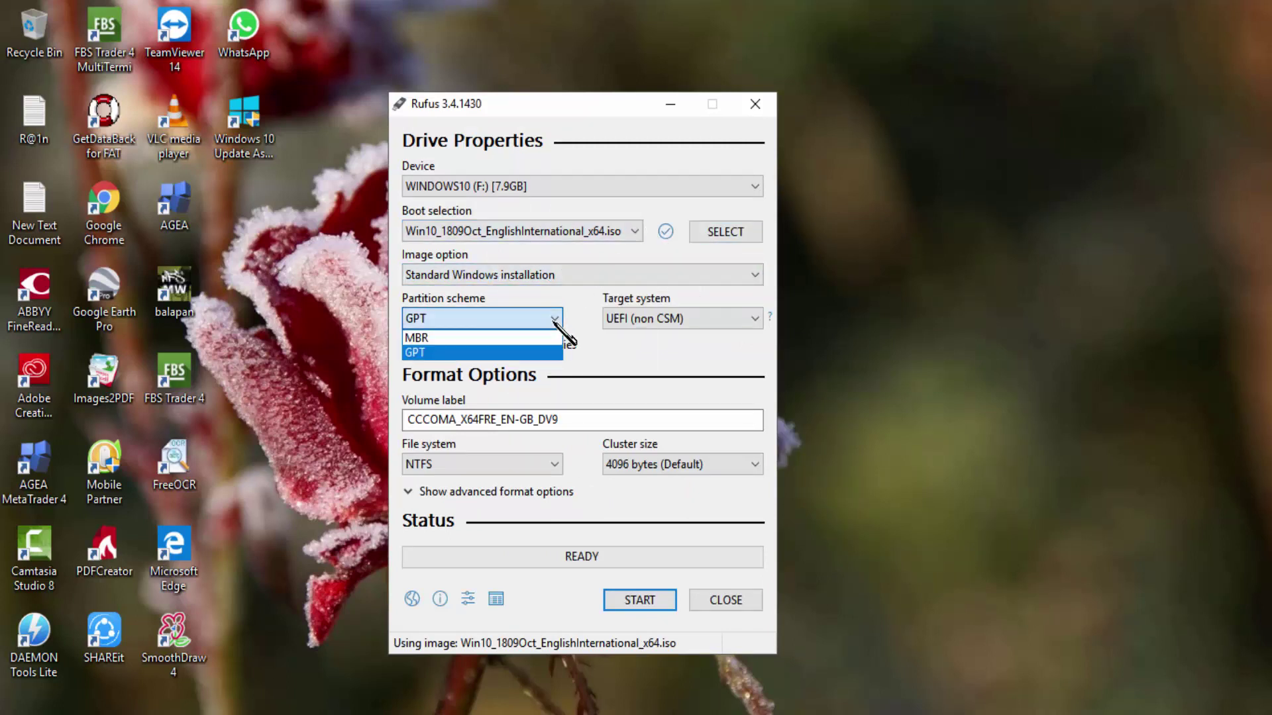
click(554, 320)
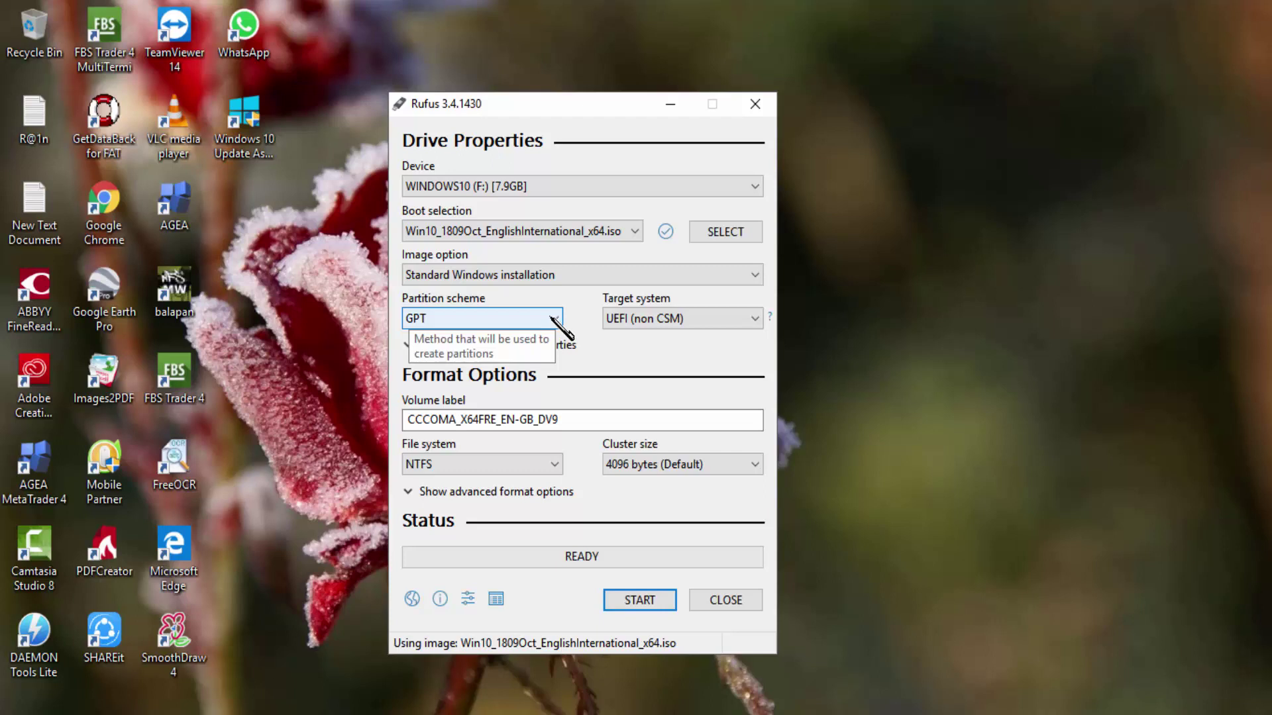
click(554, 319)
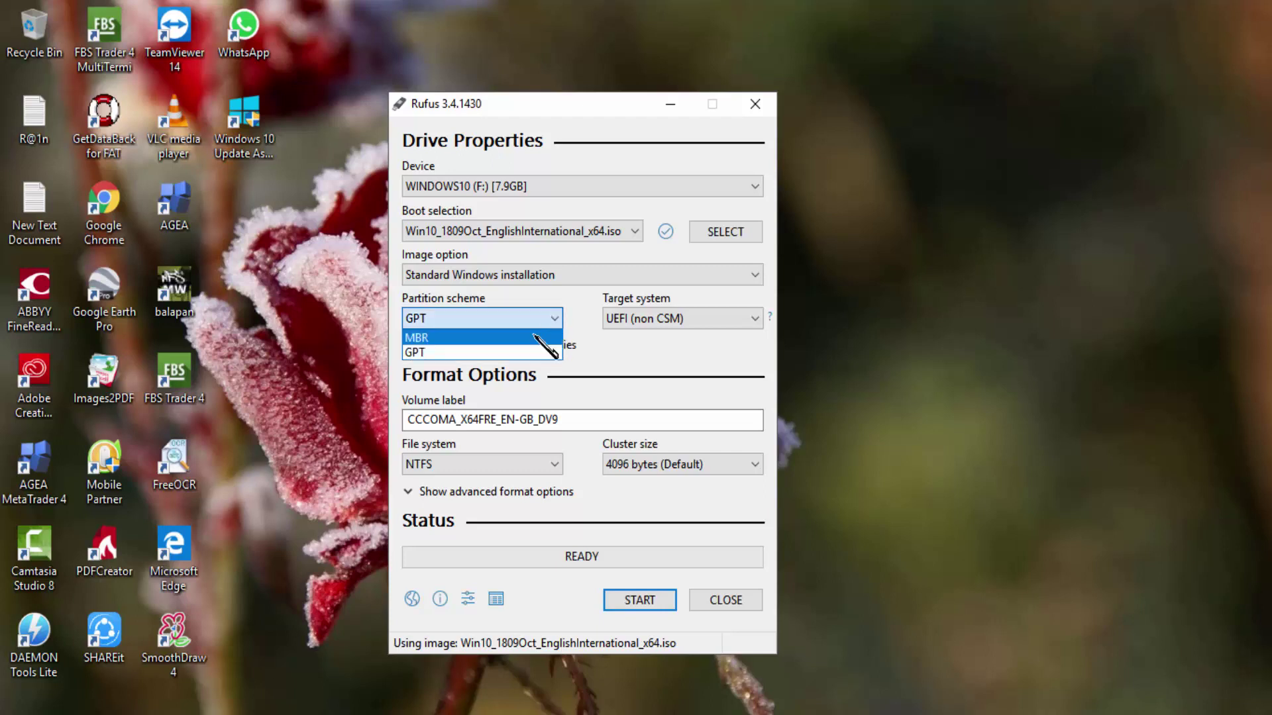
click(535, 336)
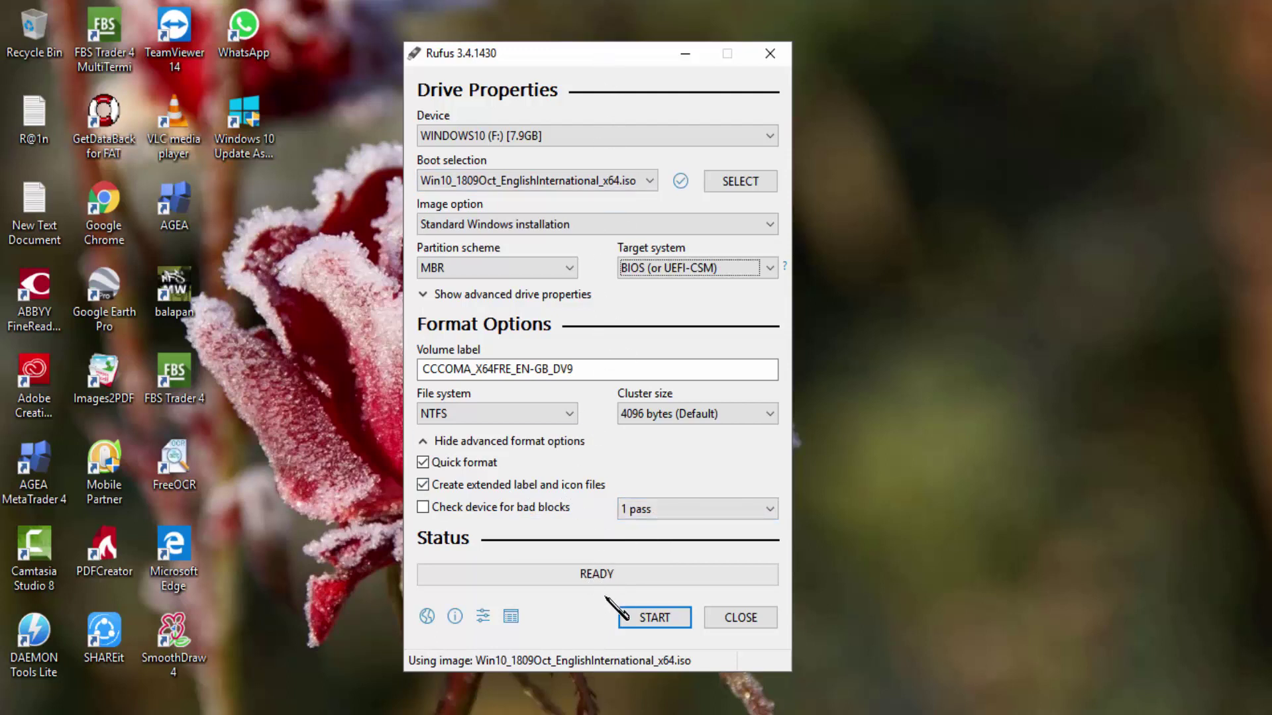
Start creating the bootable USB drive and accept erasing all data on WINDOWS10 (F:).
click(663, 628)
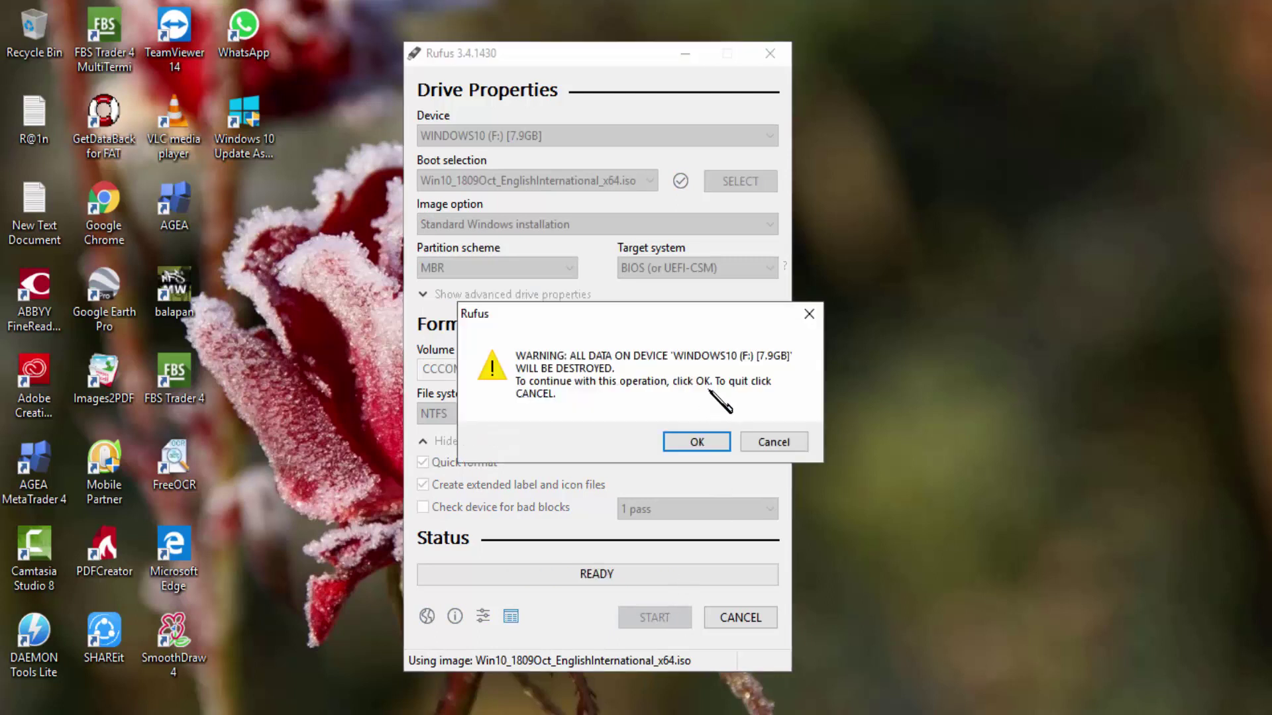
click(716, 447)
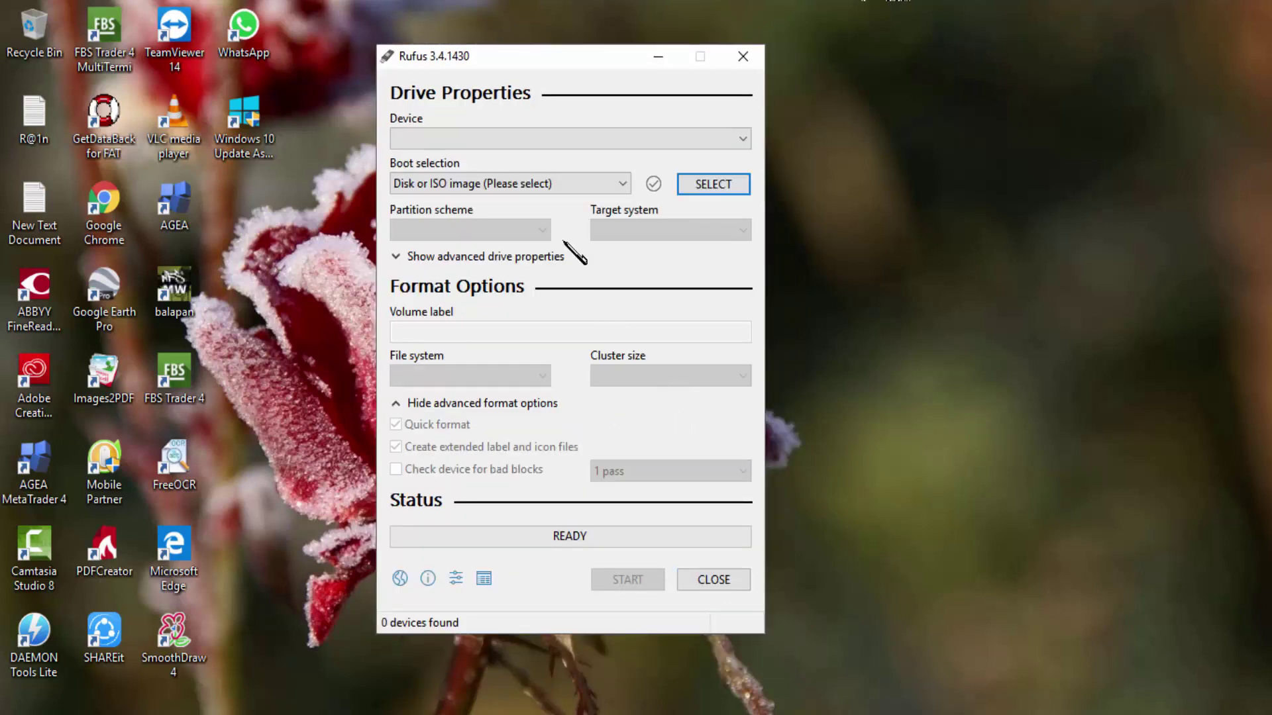
Reposition the Rufus window slightly, view the hidden system tray icons, and return to Rufus.
drag(557, 62, 585, 60)
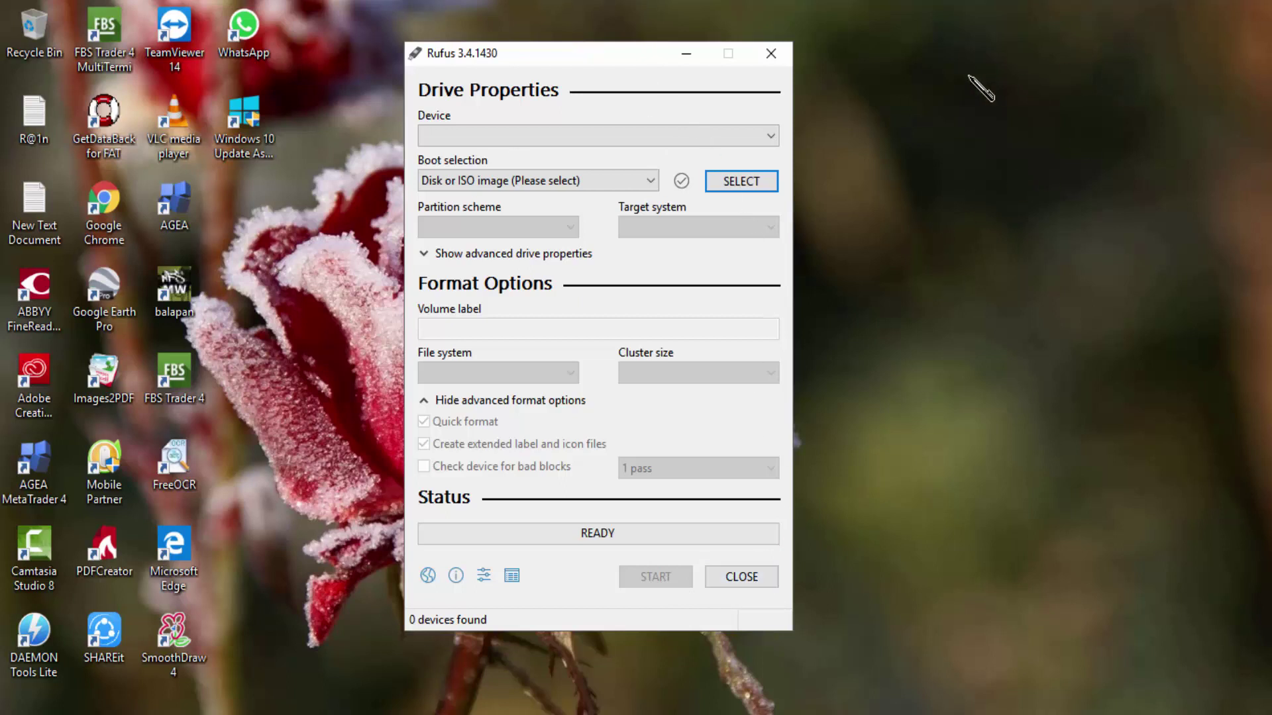
click(1126, 2)
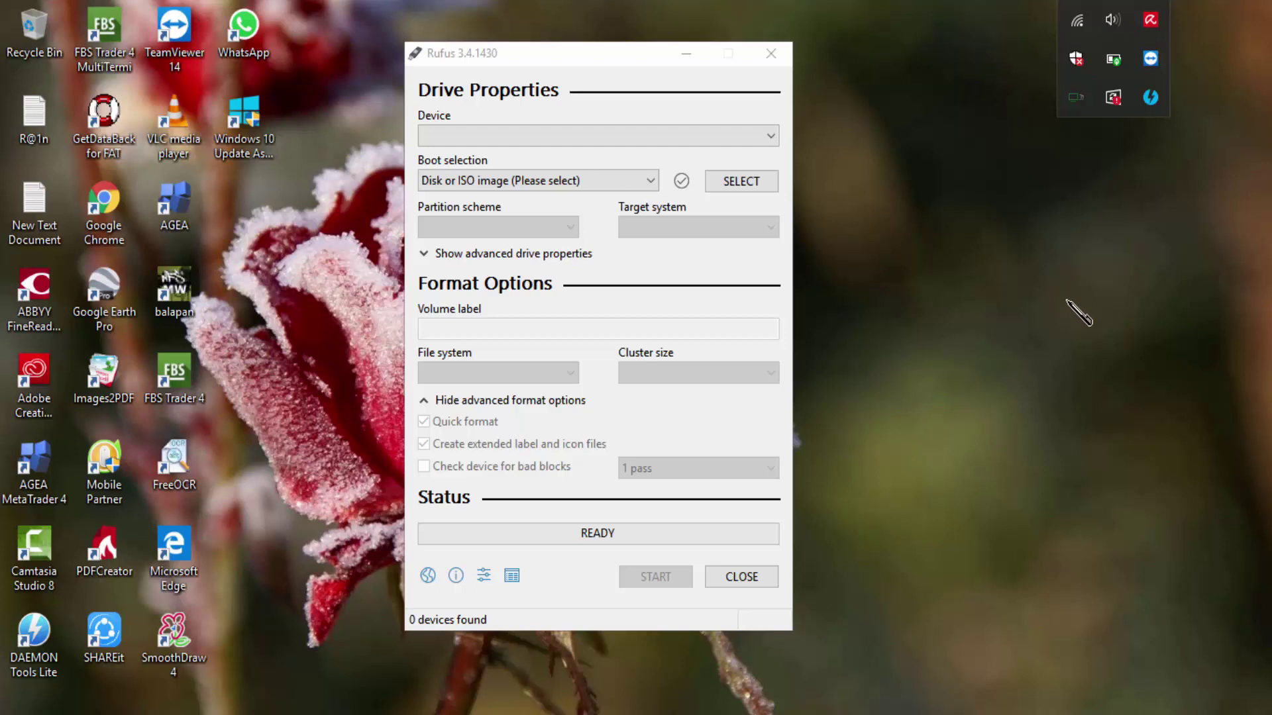
click(609, 58)
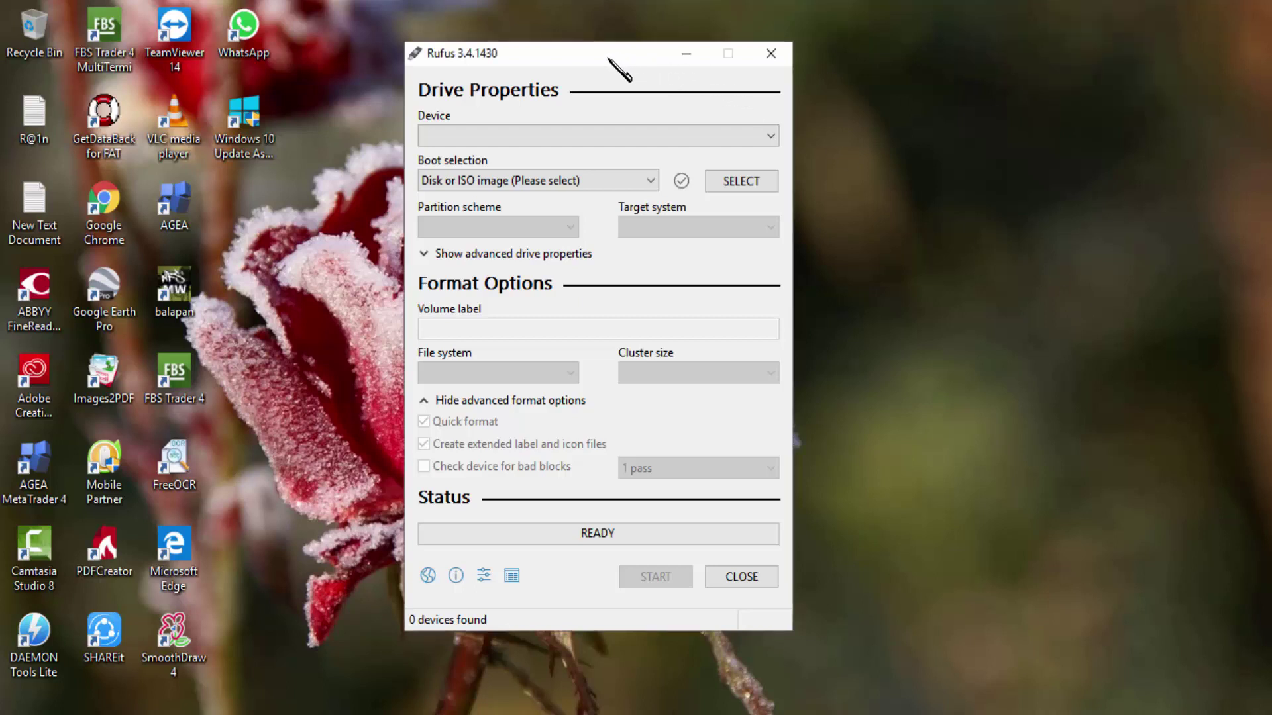